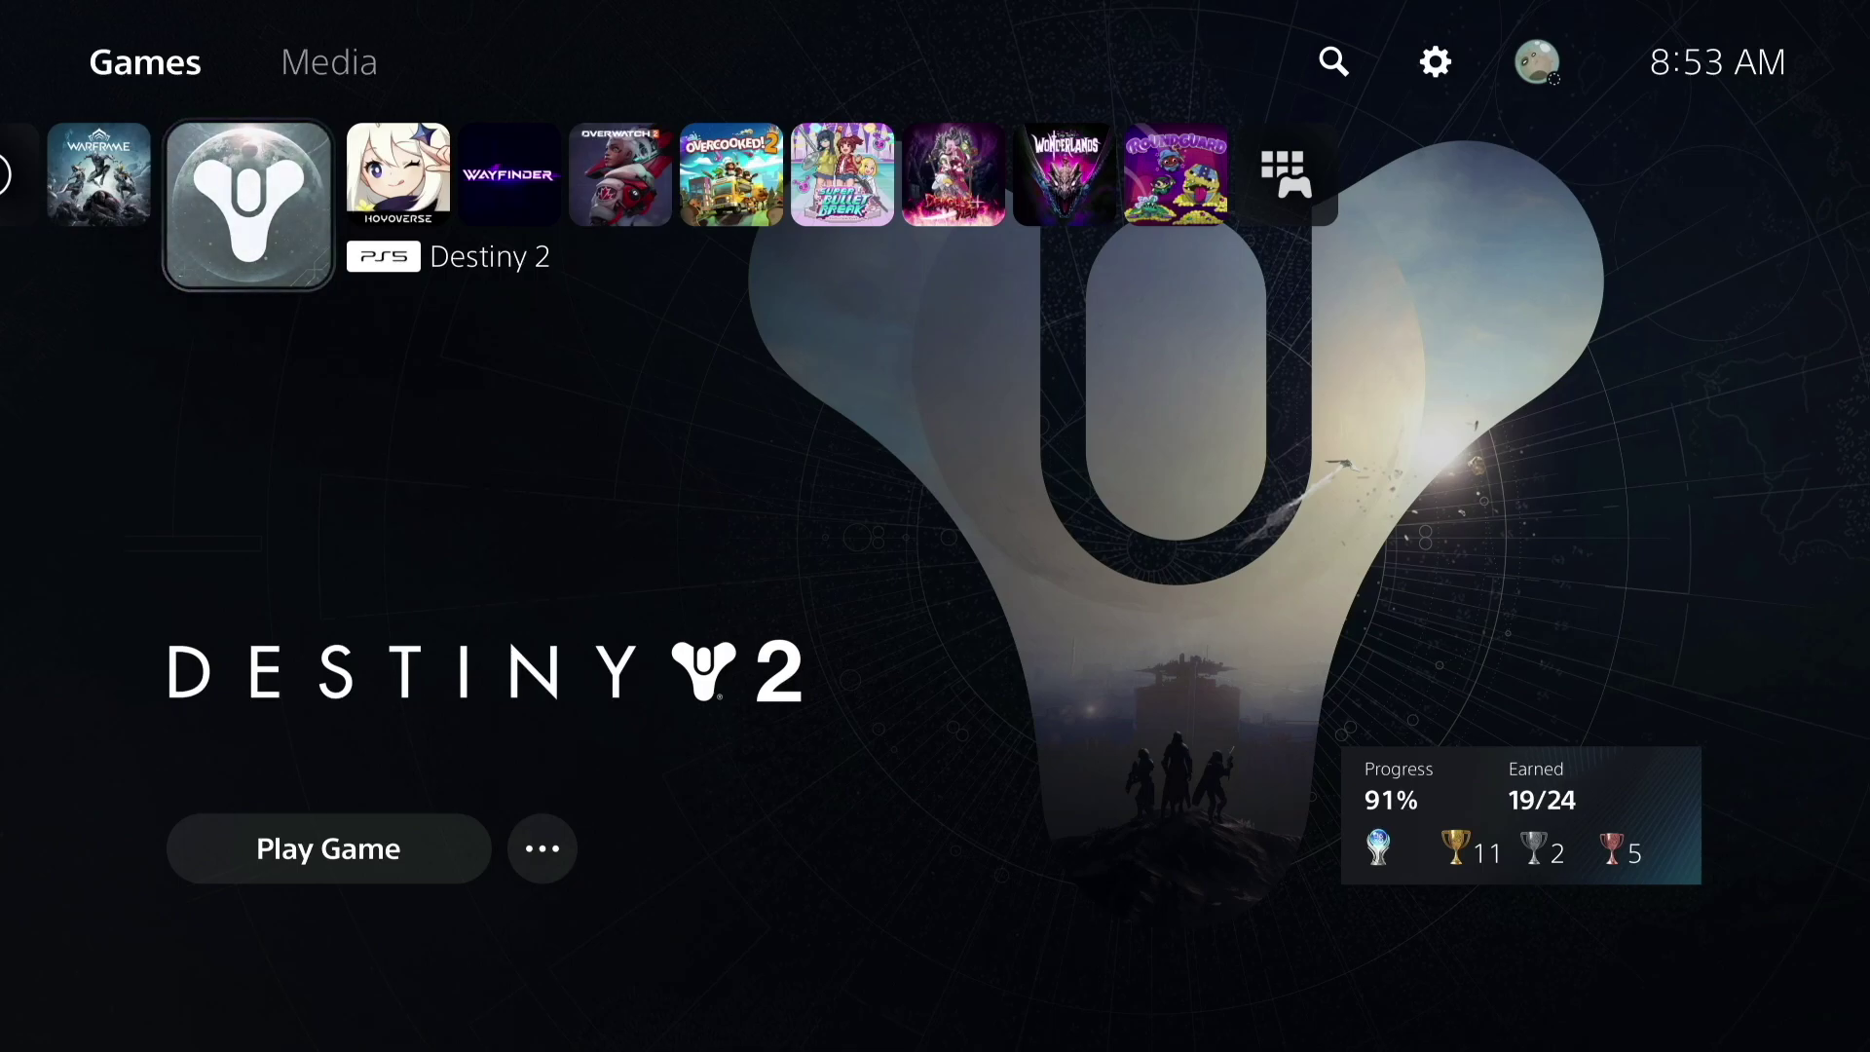
- Run Check for Update on Destiny 2 and choose to view its update download status
key("Left")
key("Right")
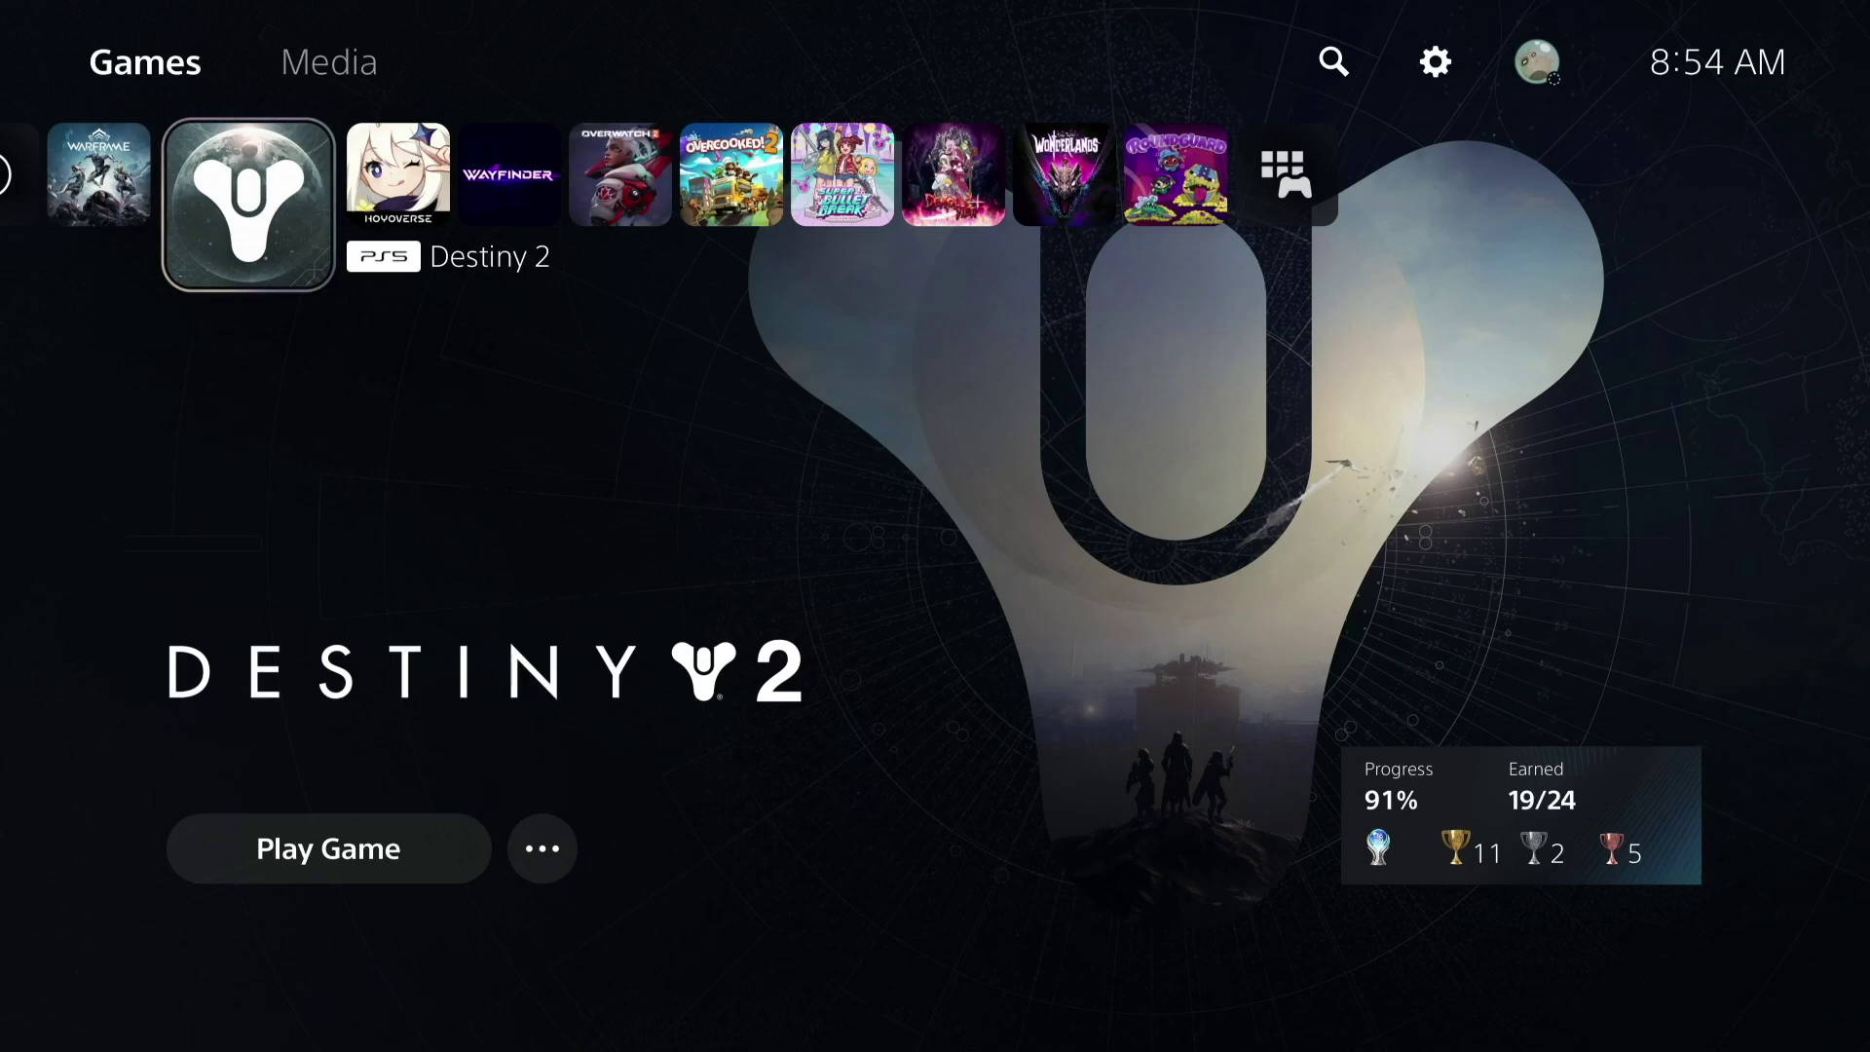
key("Menu")
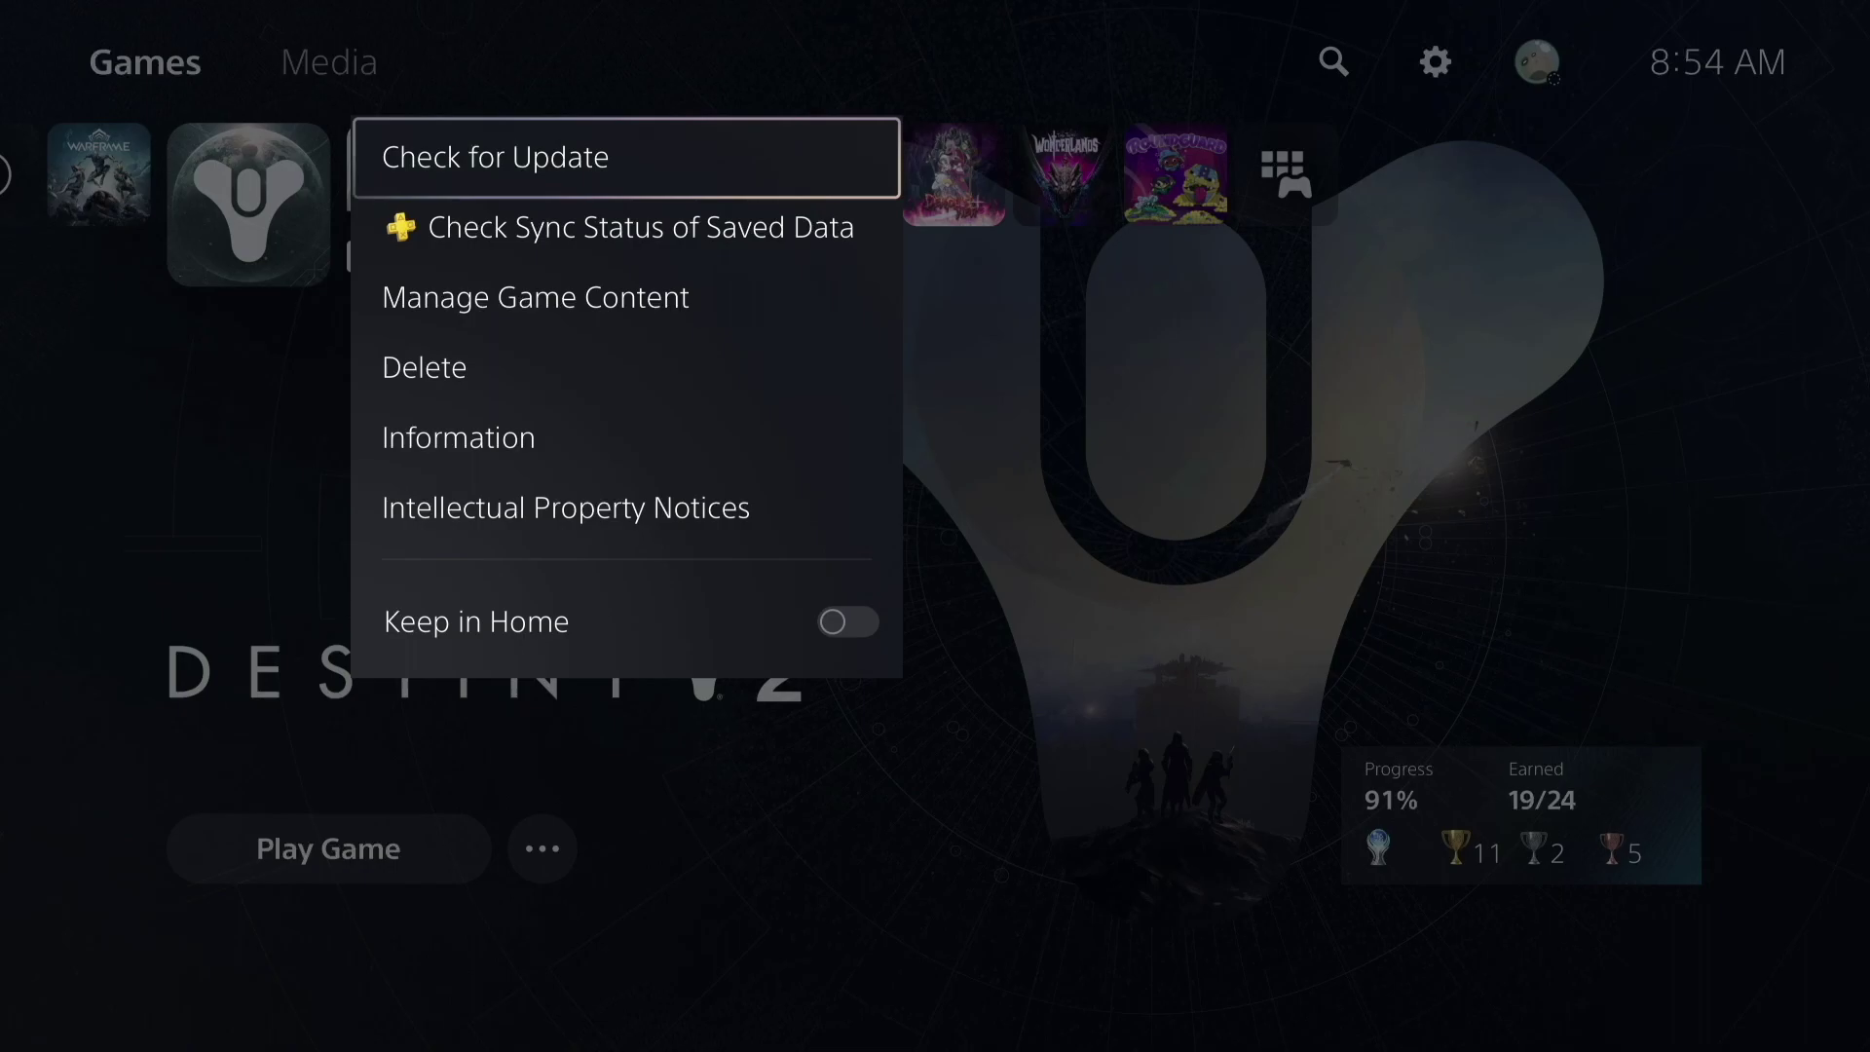
key("Return")
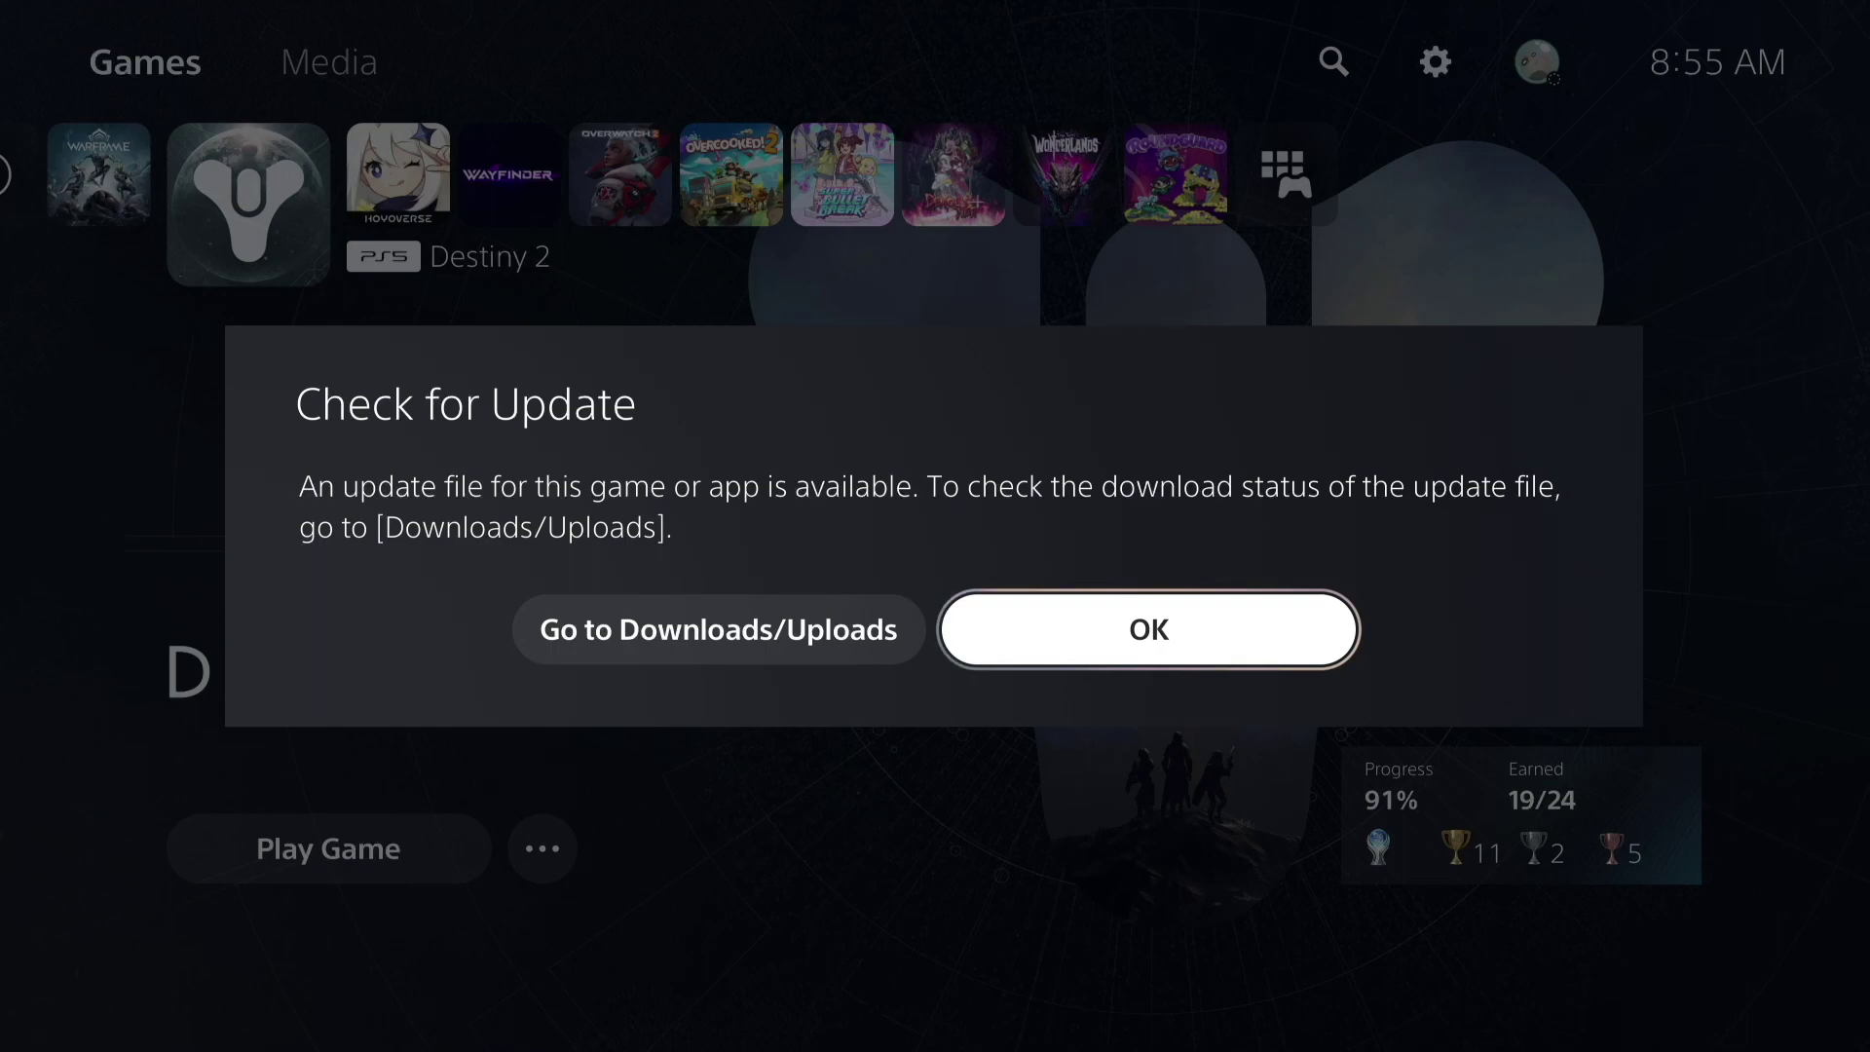
key("Left")
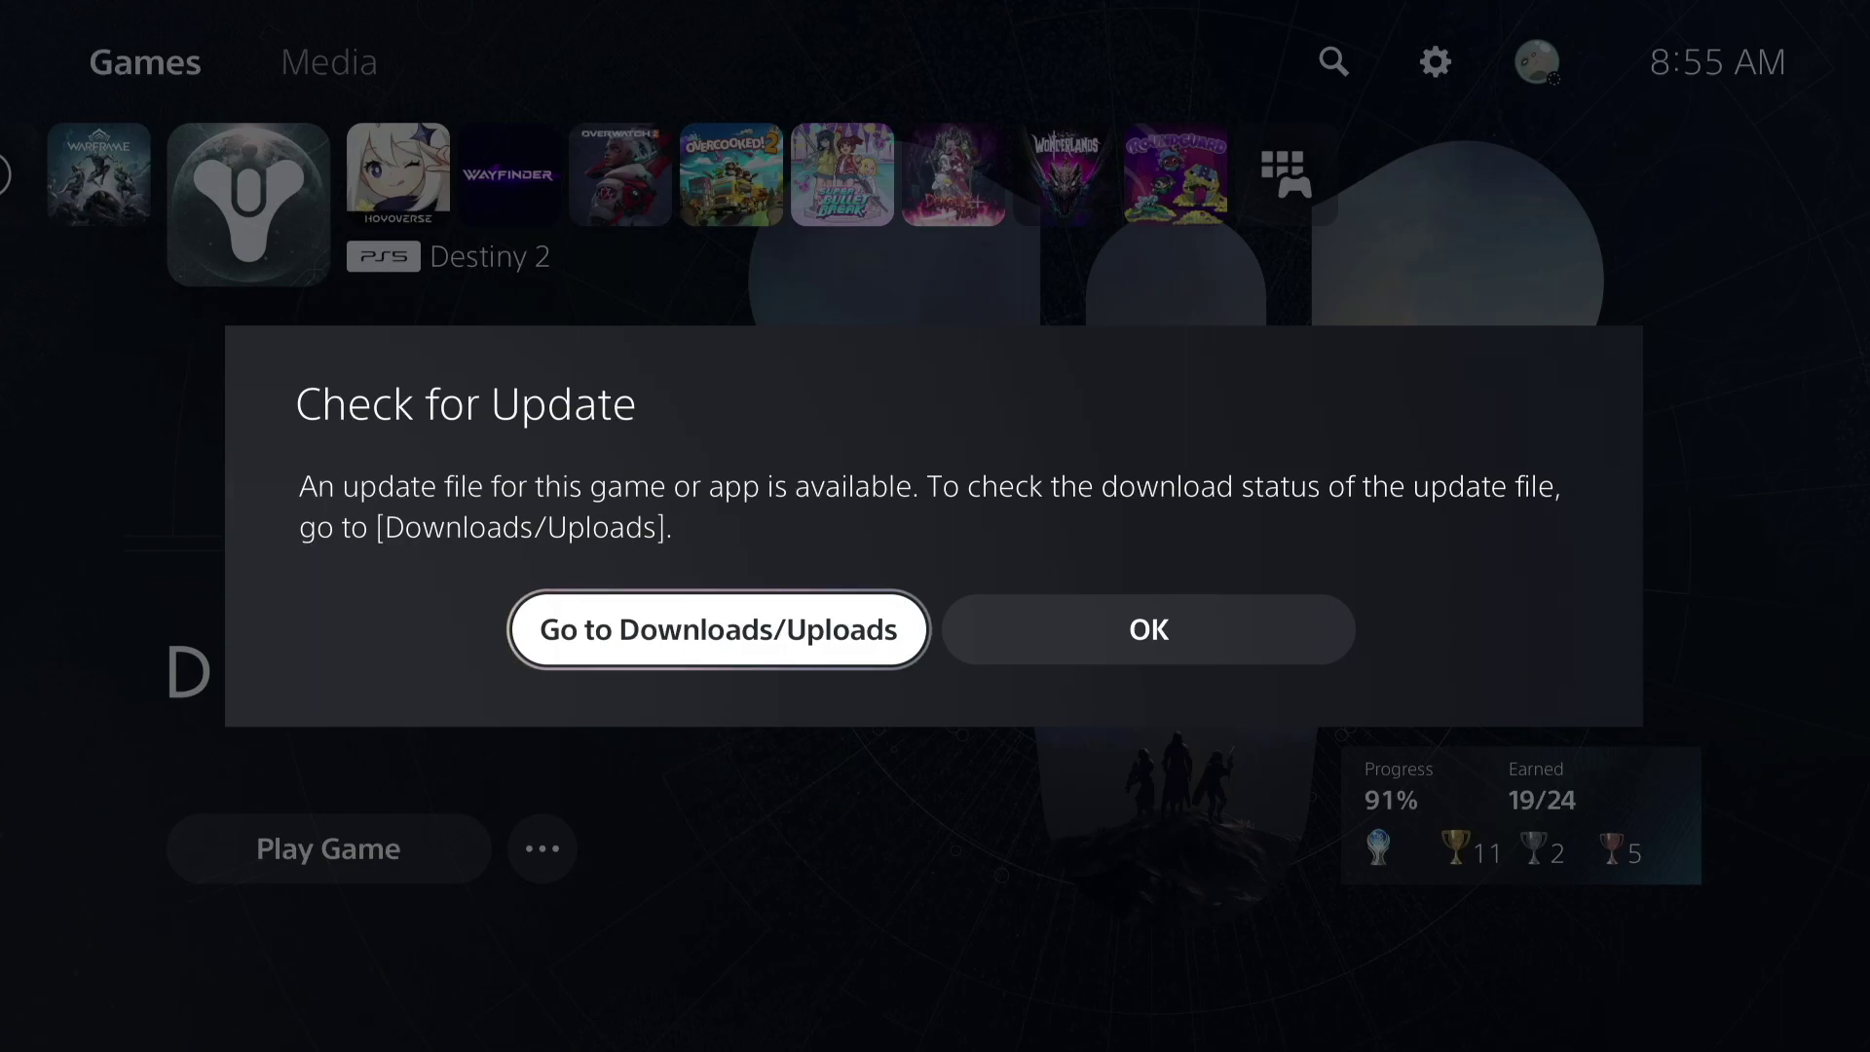
- View the queued Destiny 2 update 1.075.000, installable 2/27/2023 12:00 PM, then return home
key("Return")
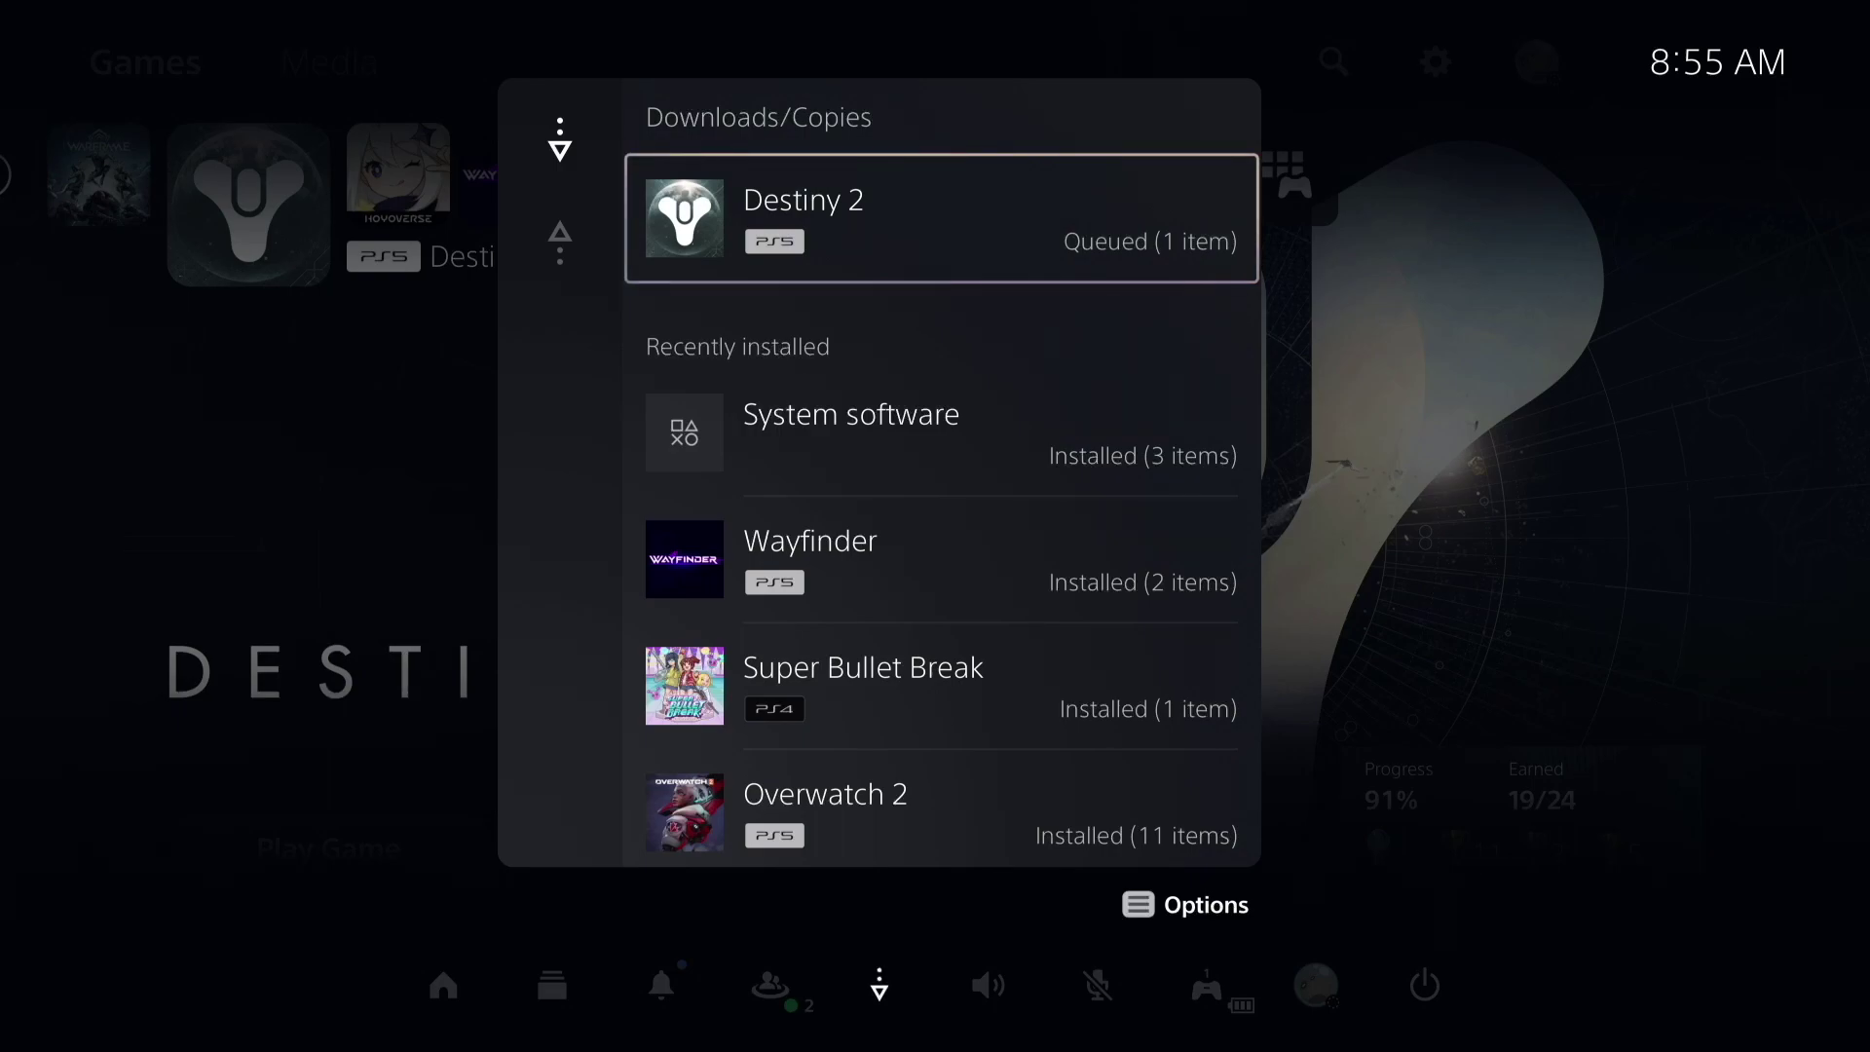
key("Return")
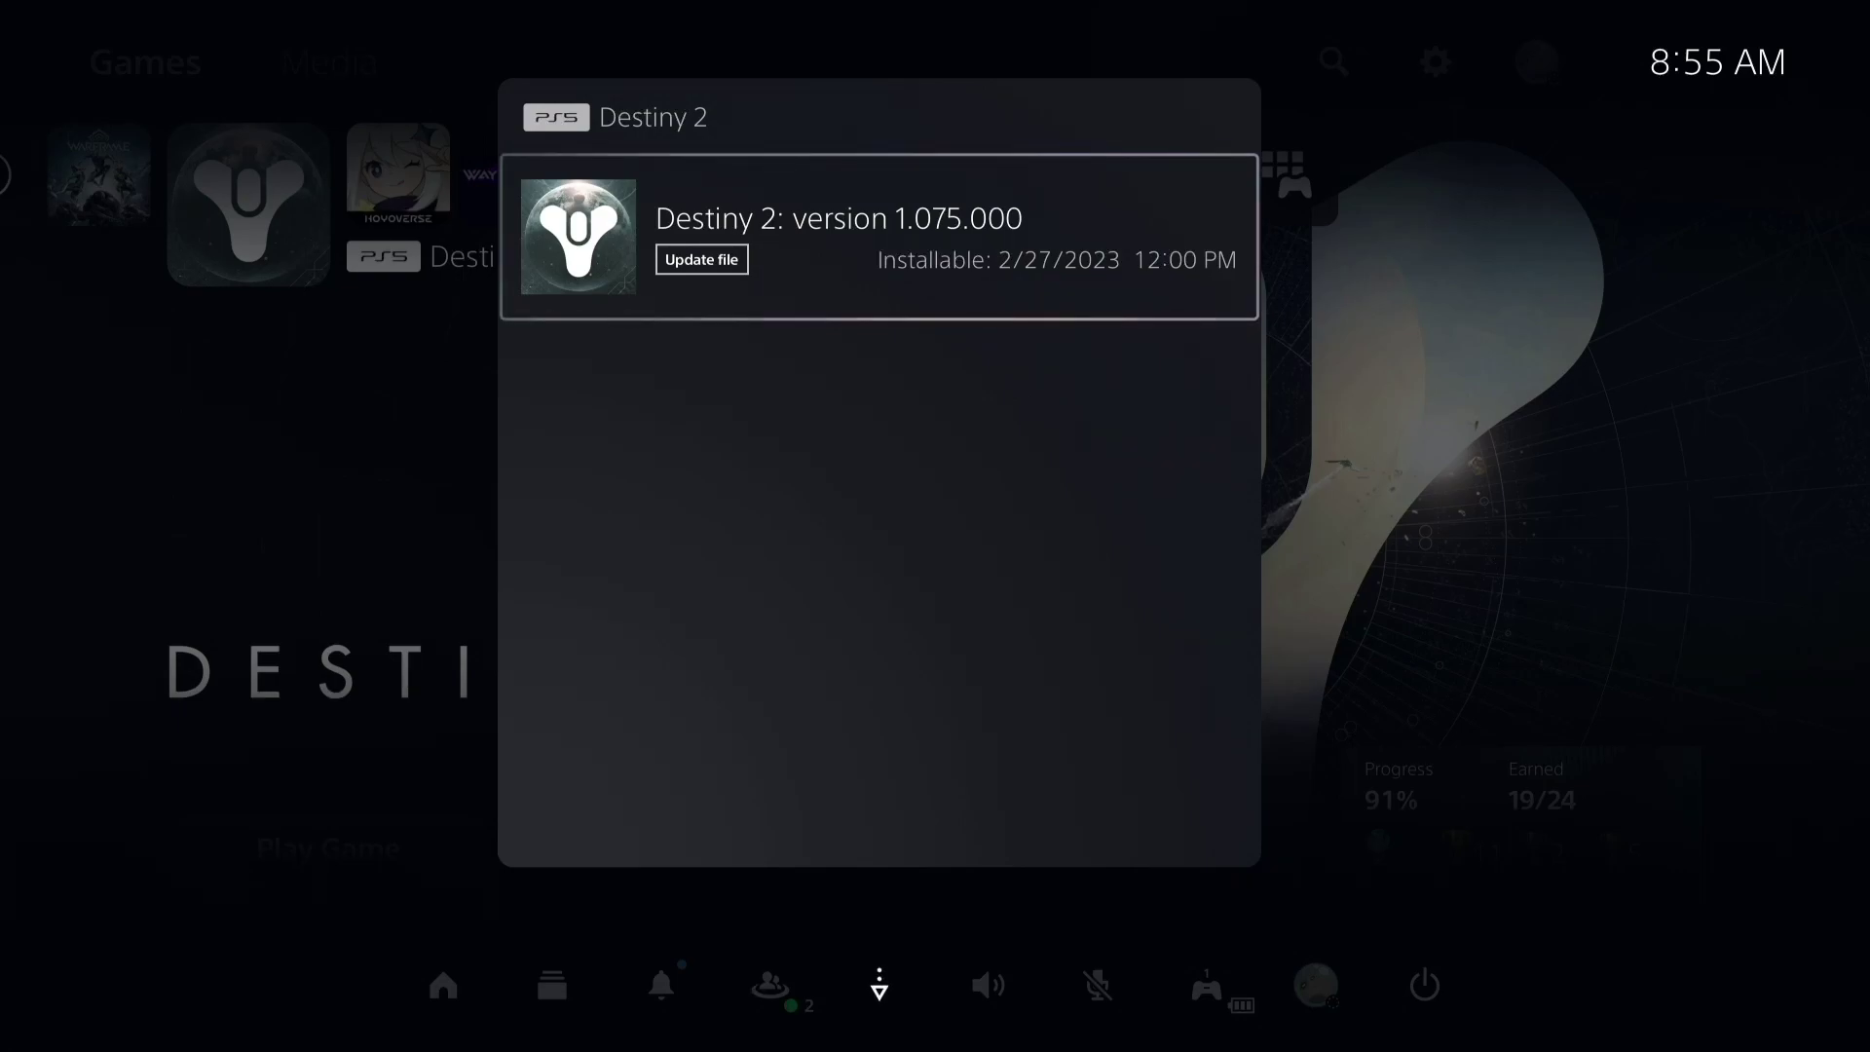
key("Escape")
key("Left")
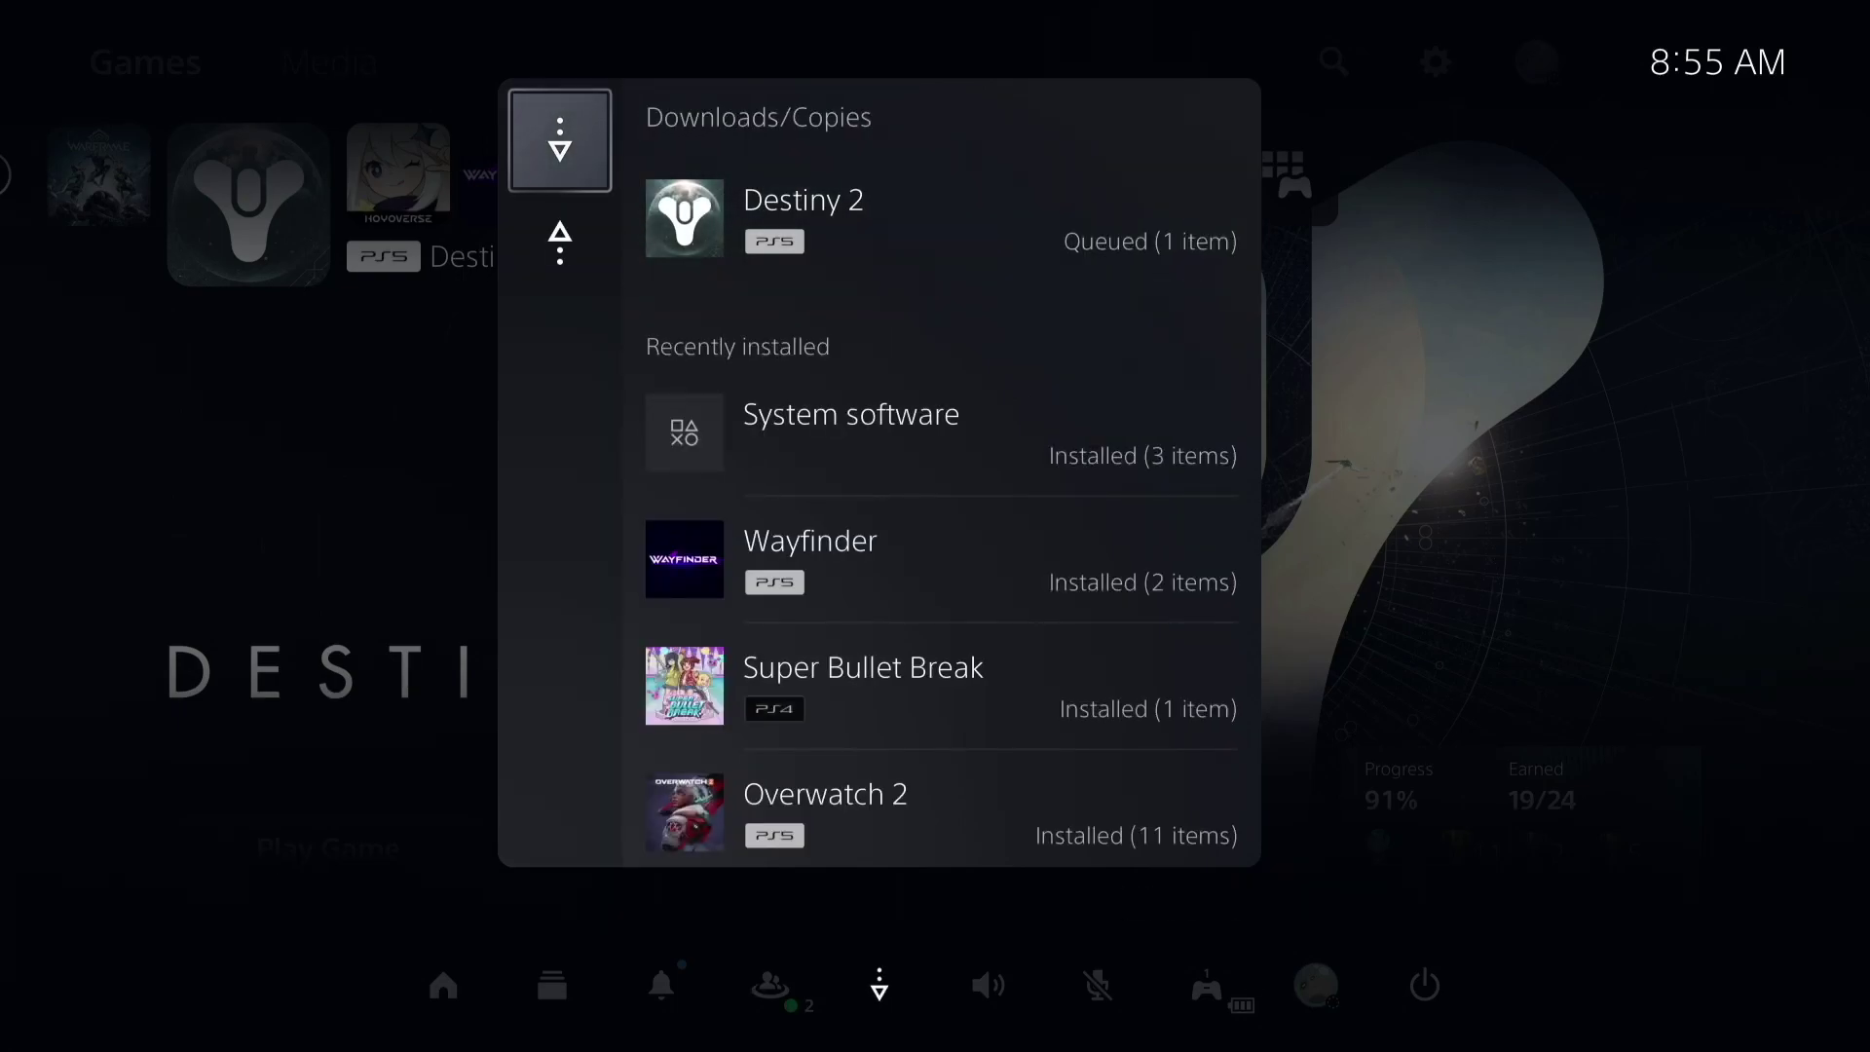
key("Escape")
key("Escape")
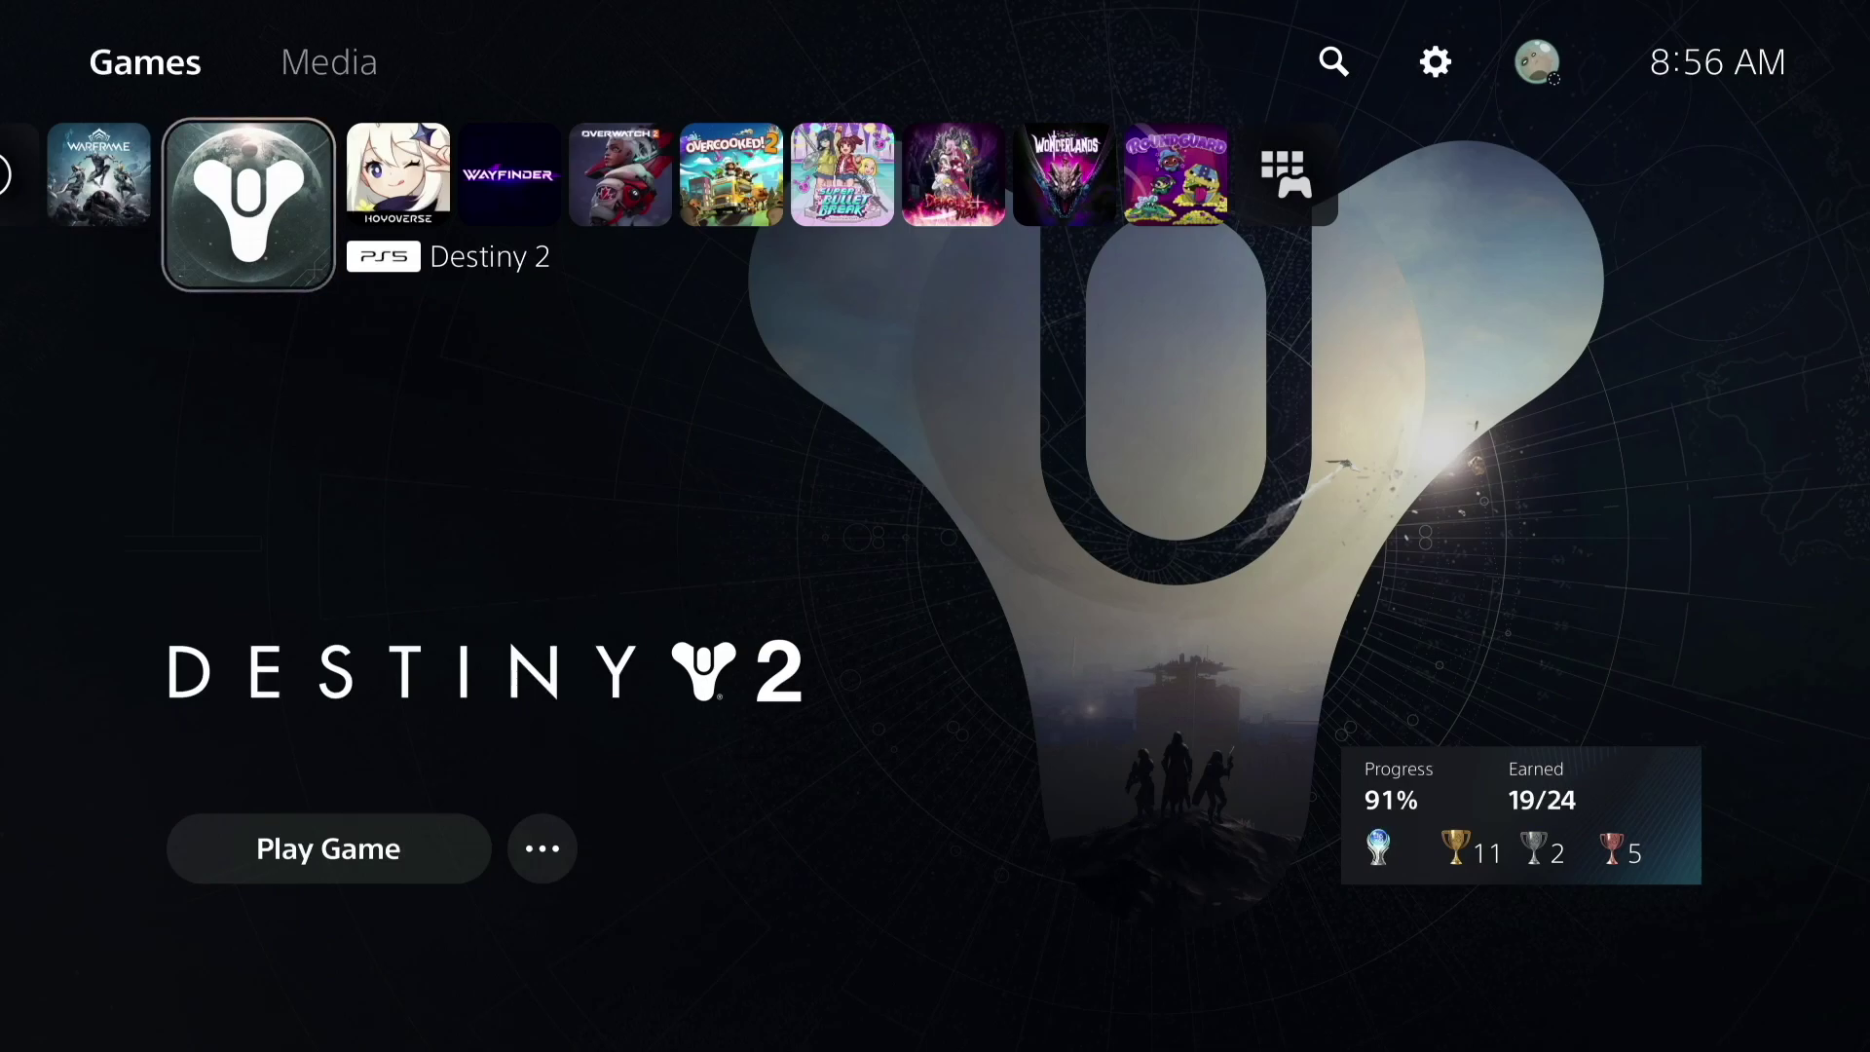
key("Down")
key("Down")
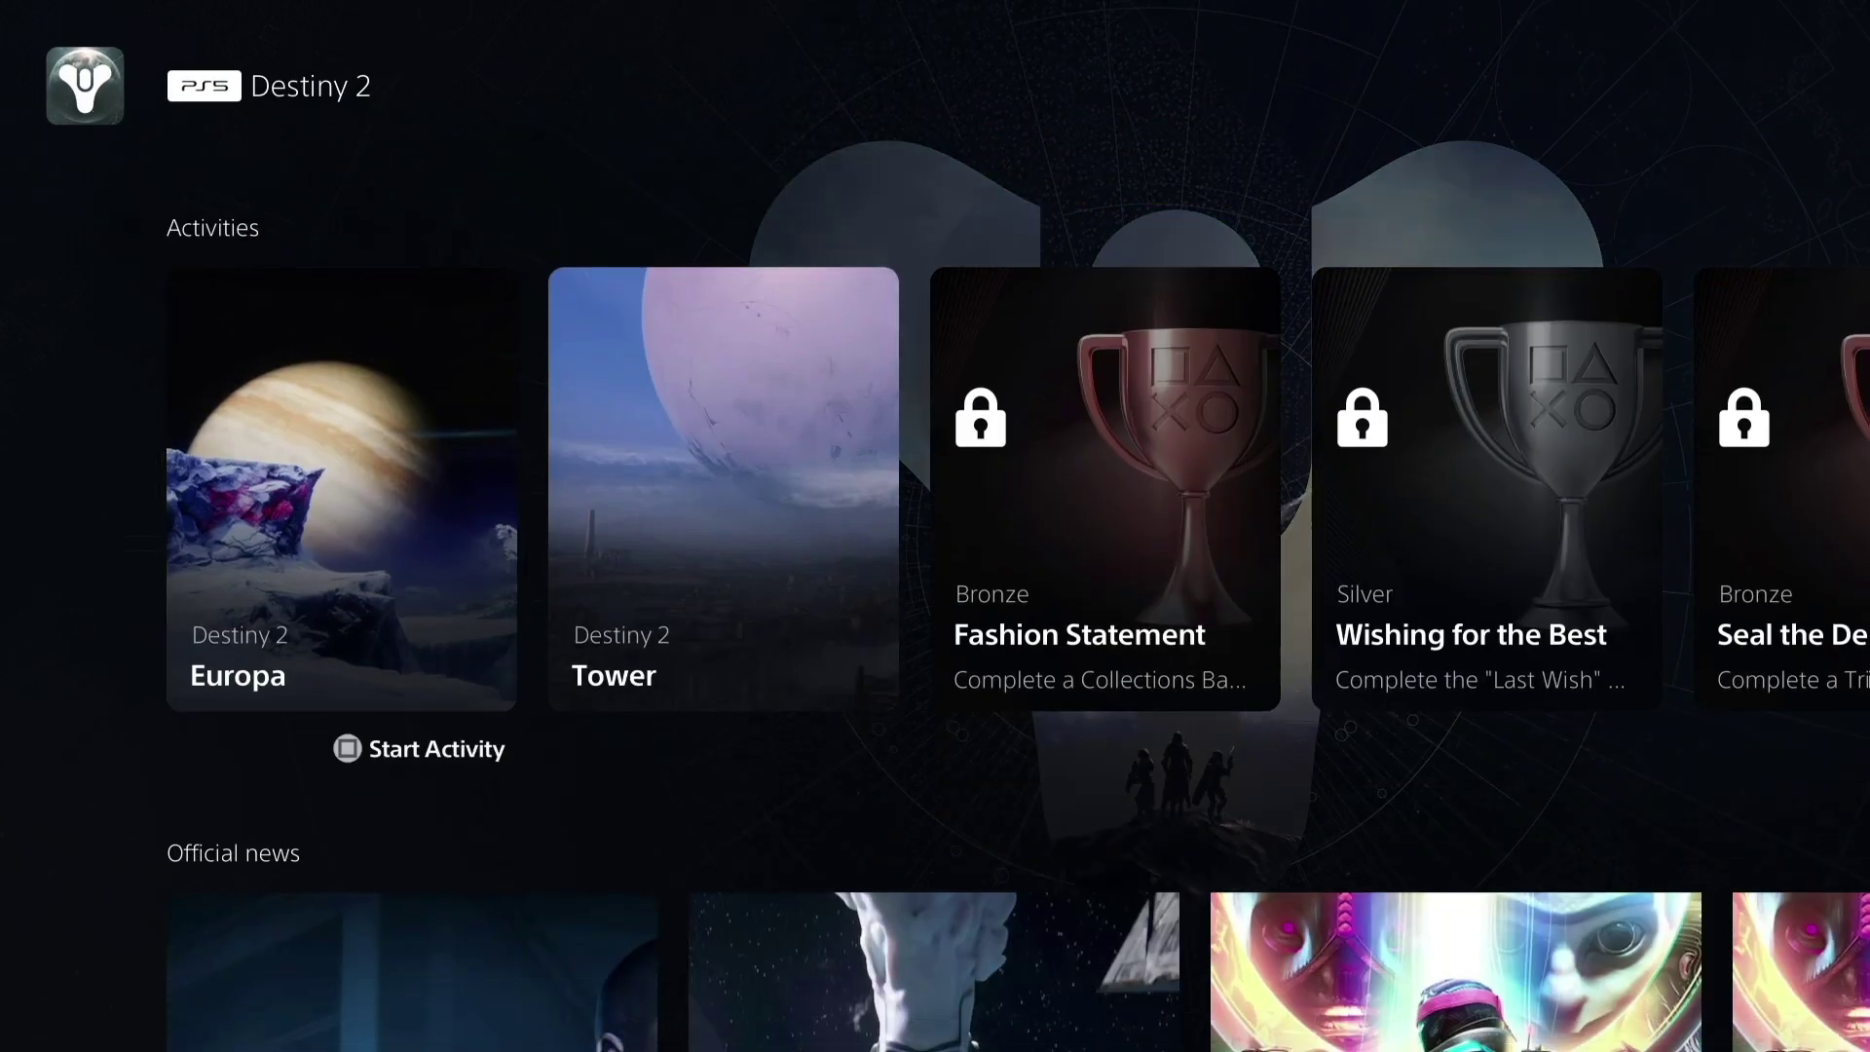
key("Down")
key("Down")
key("Down")
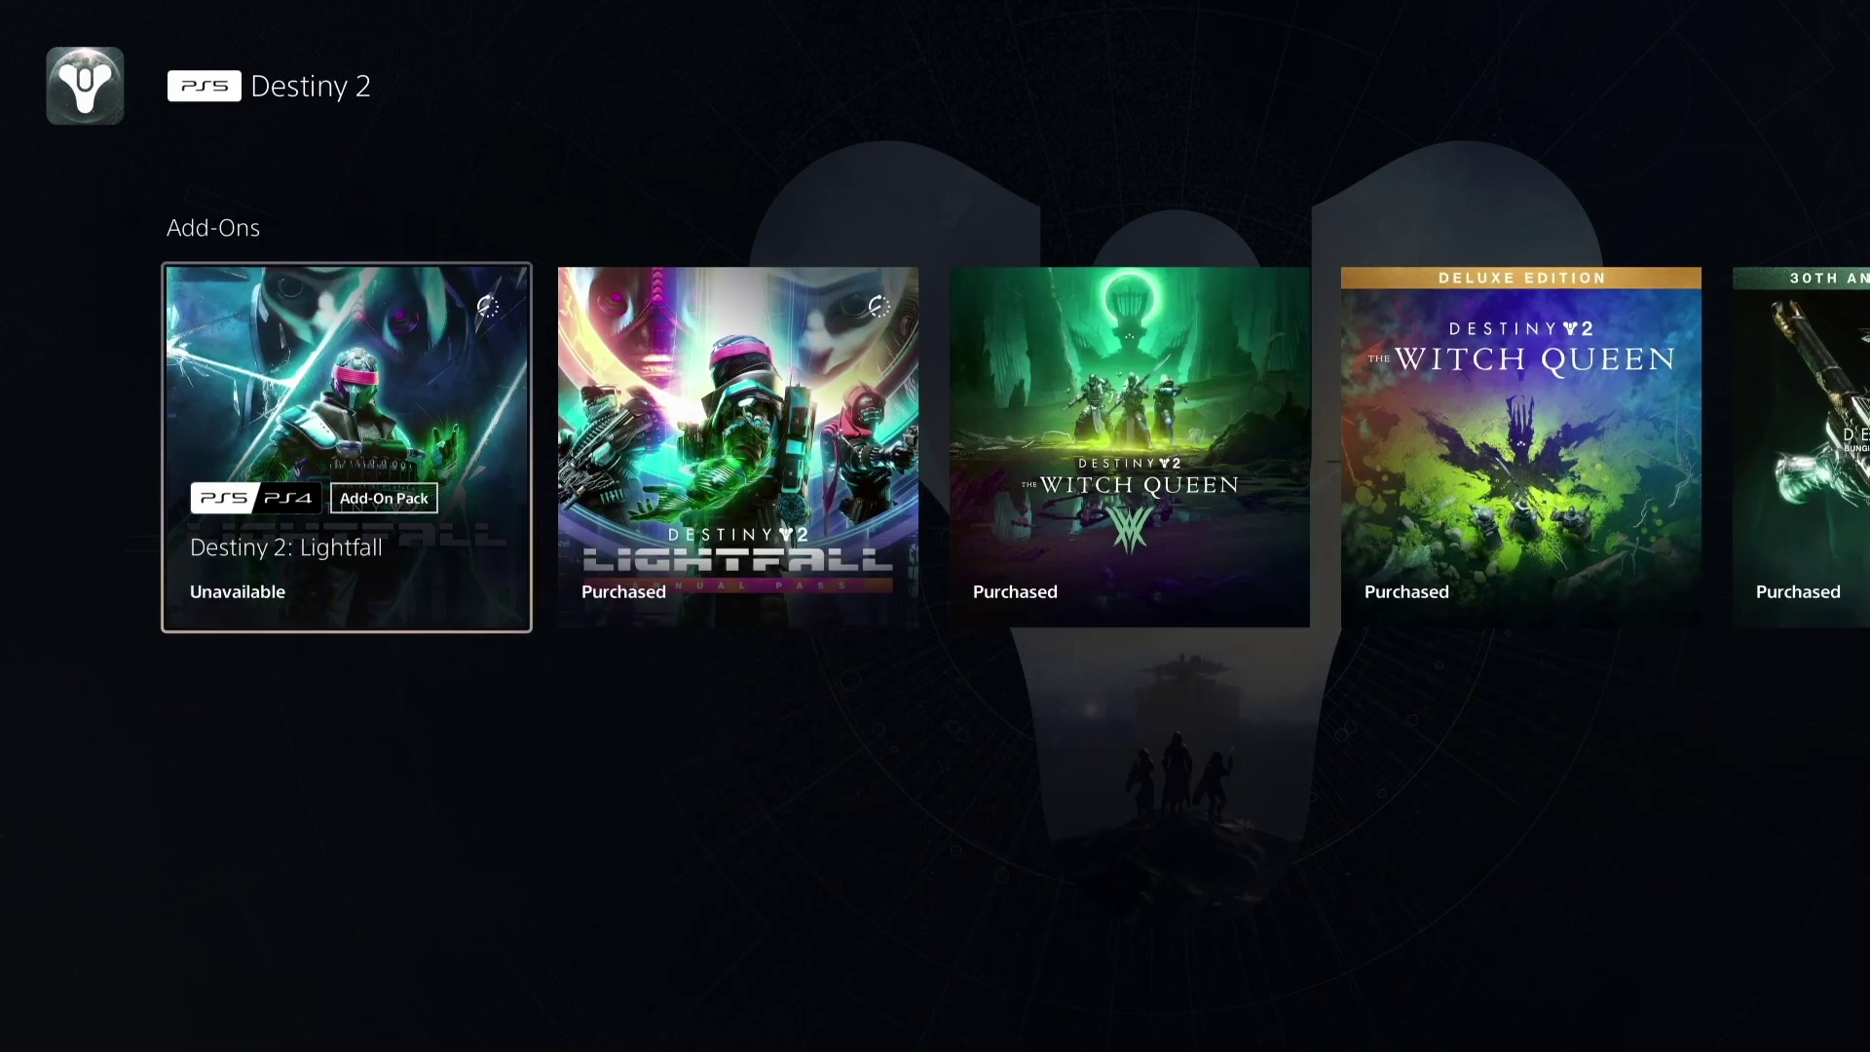
key("Right")
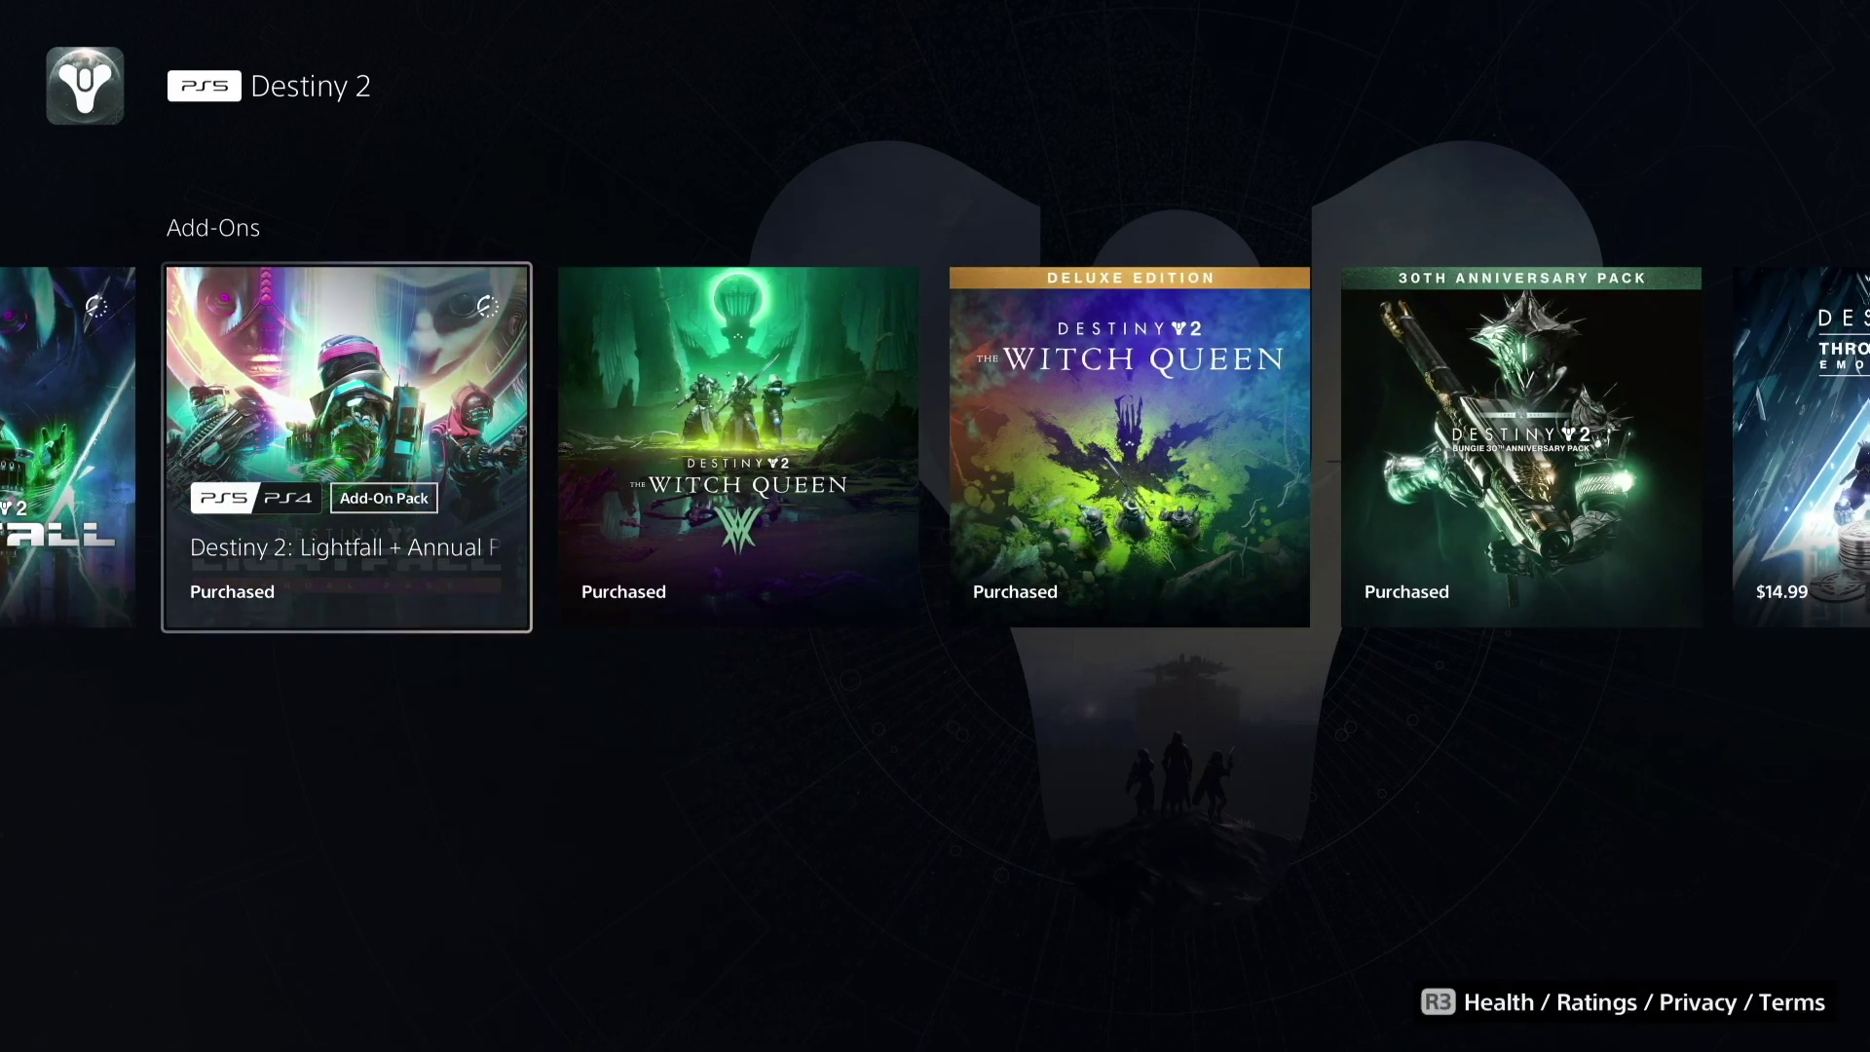
key("Return")
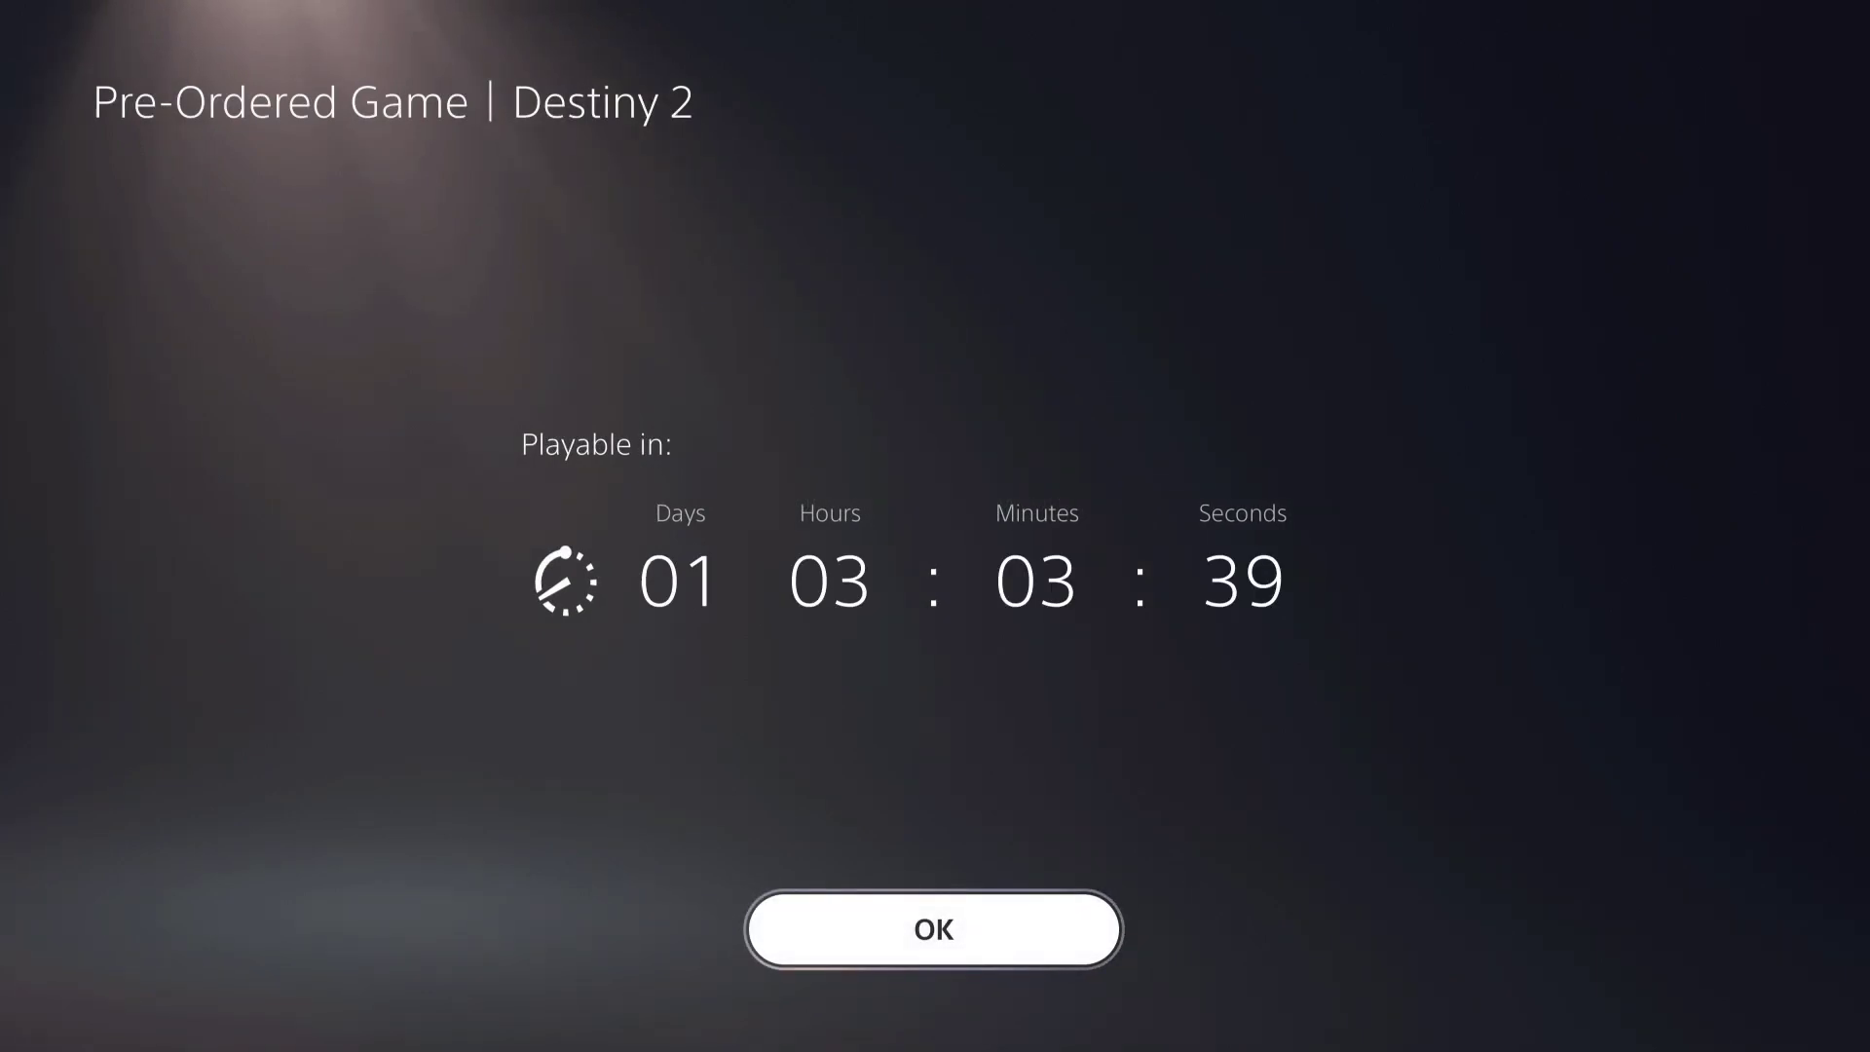
key("Return")
key("Escape")
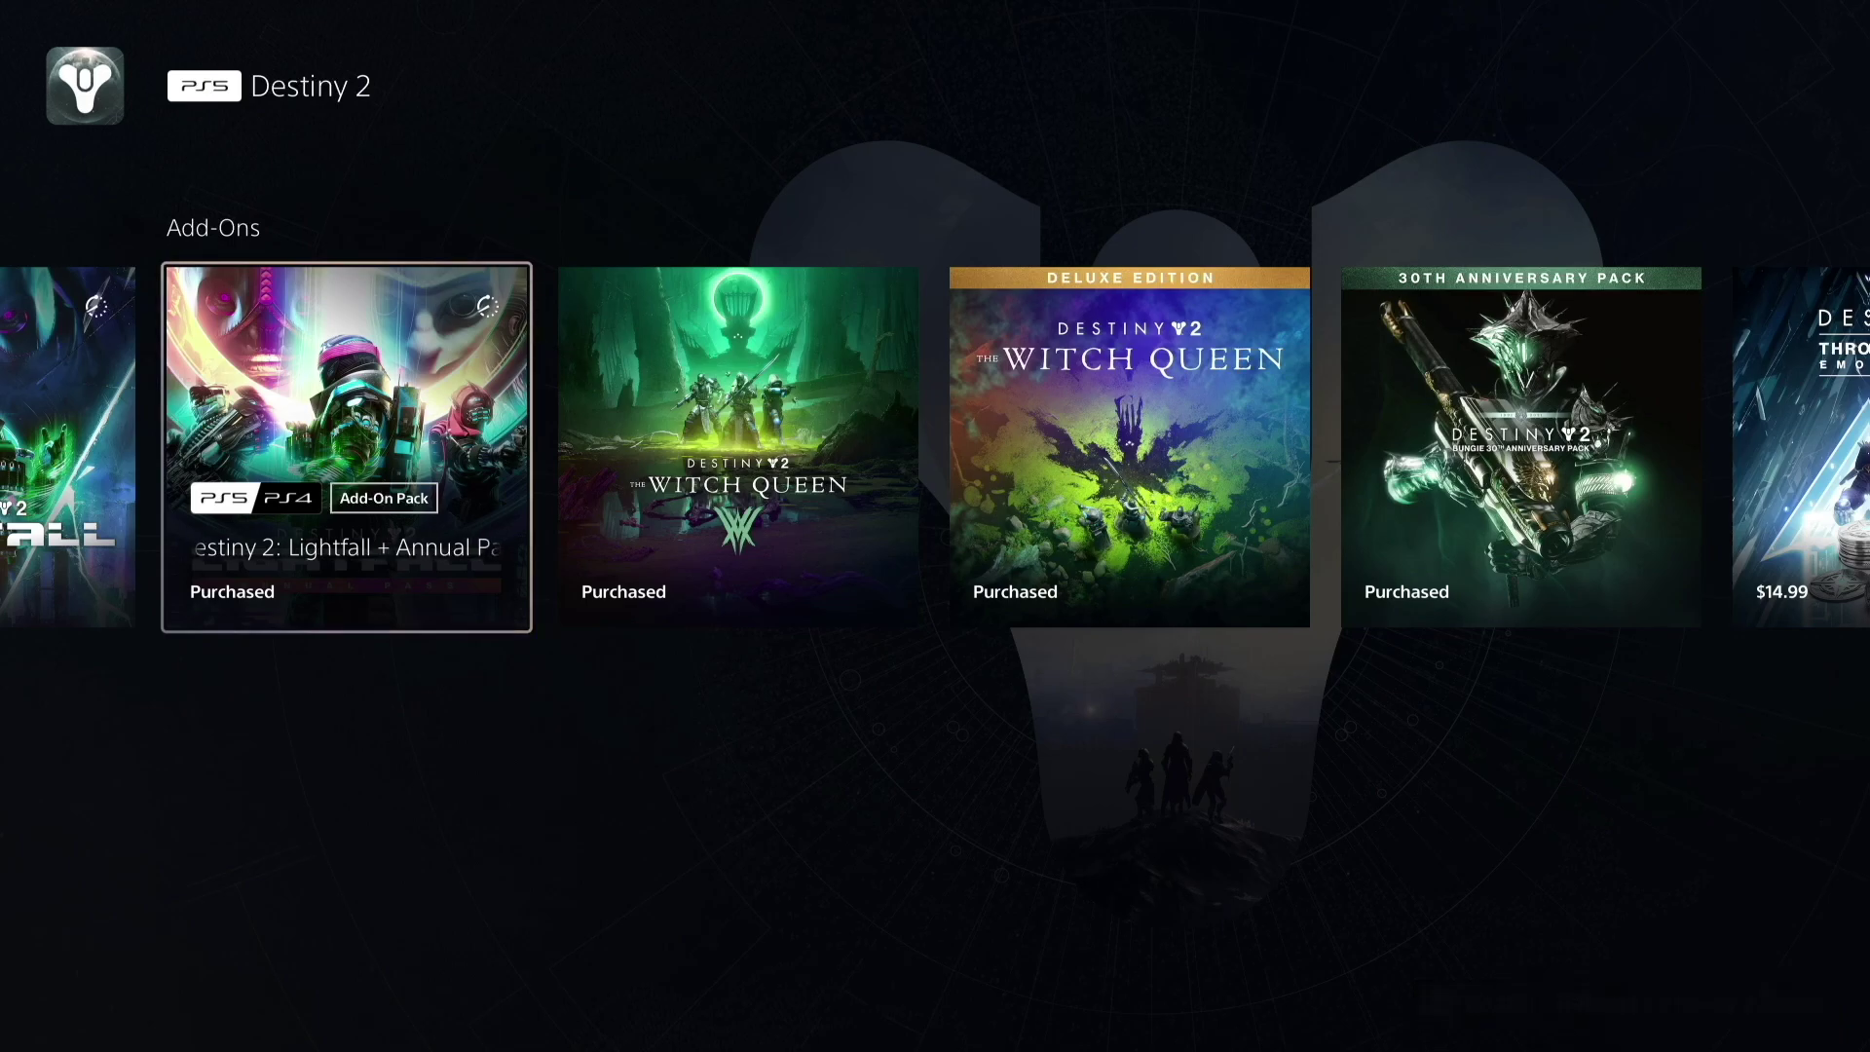
key("Escape")
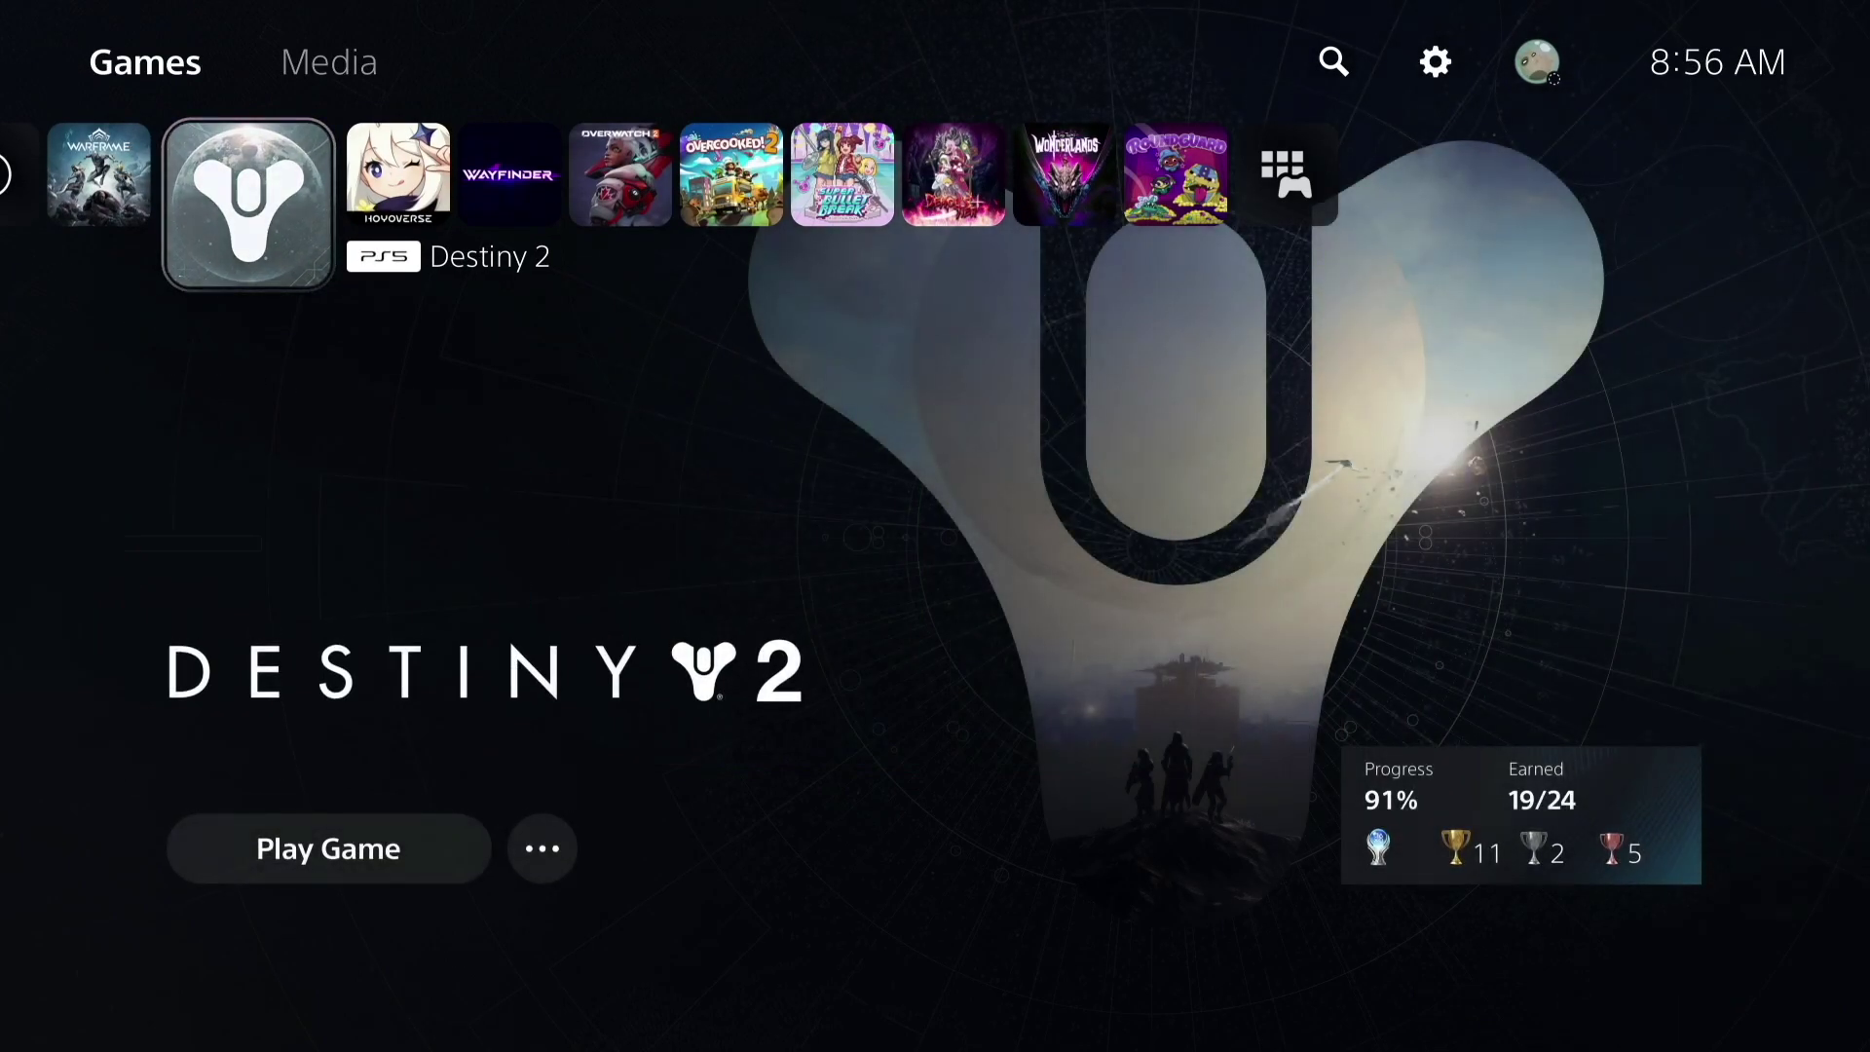
- Recheck Destiny 2 for updates and open Downloads/Copies showing its update queued
key("Menu")
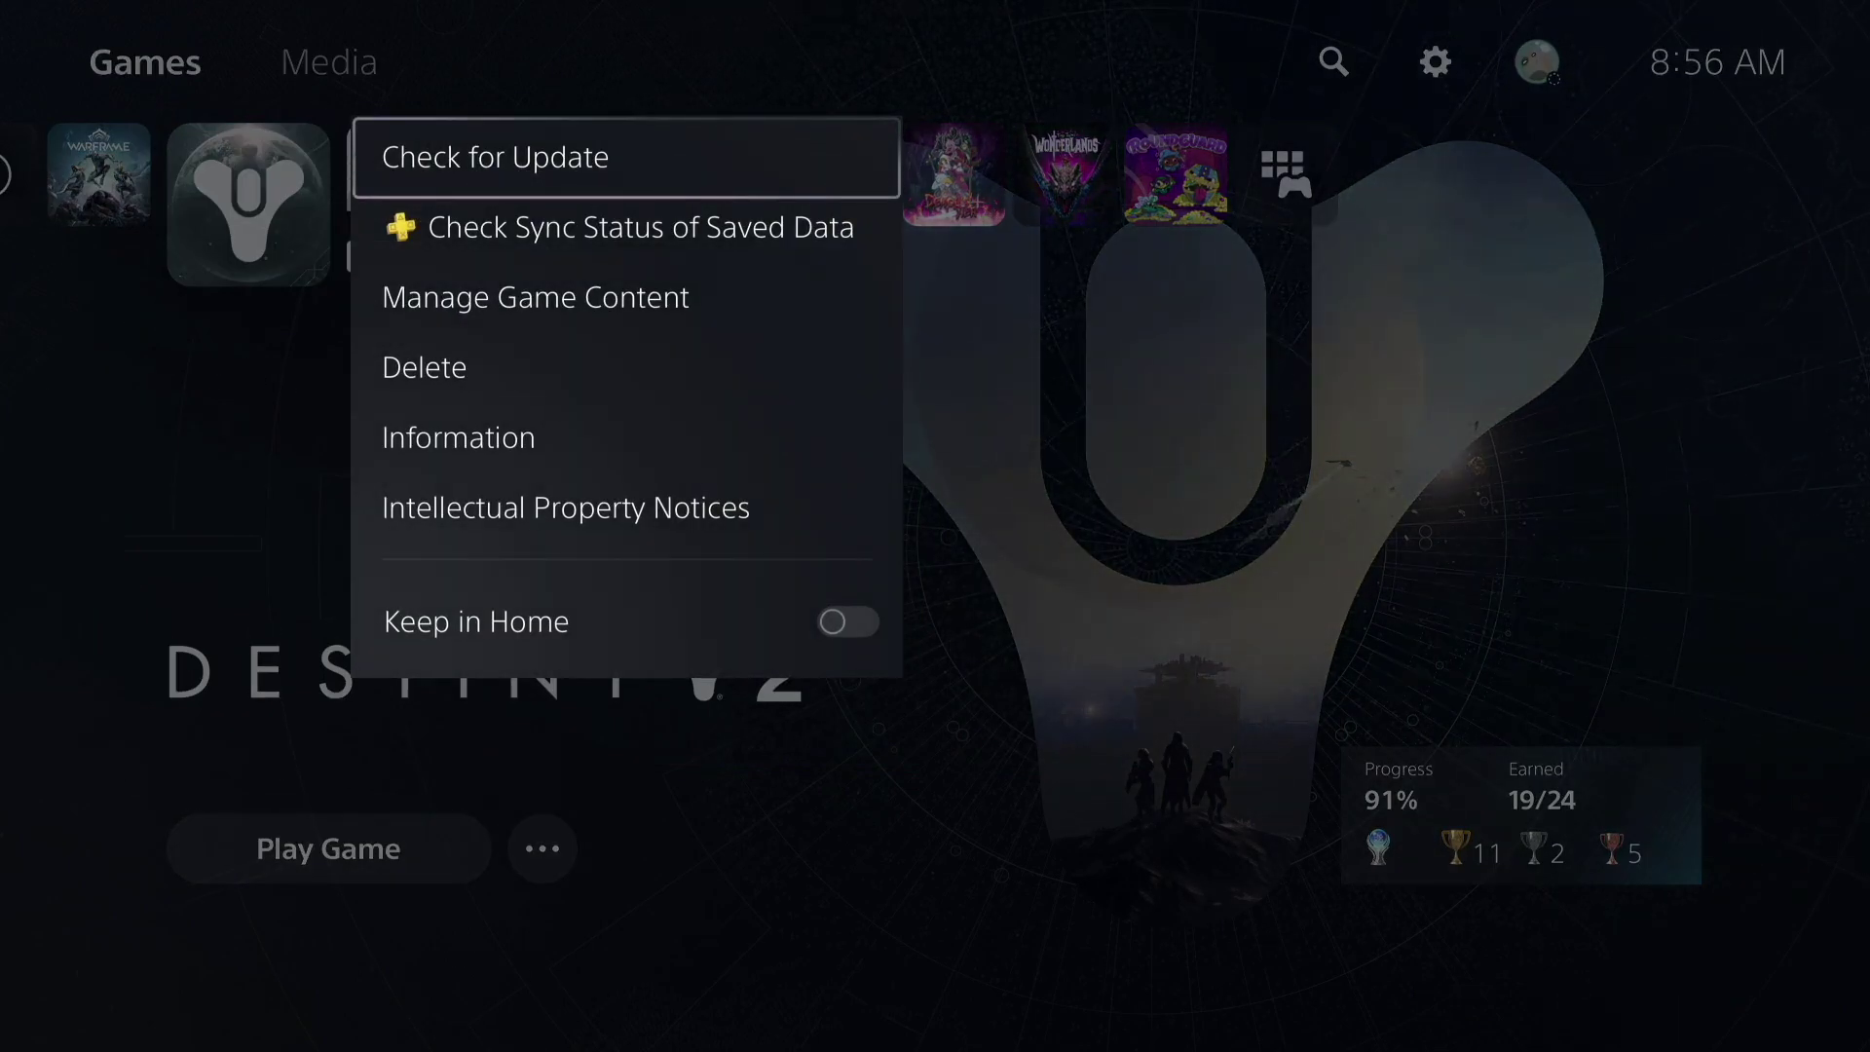
key("Return")
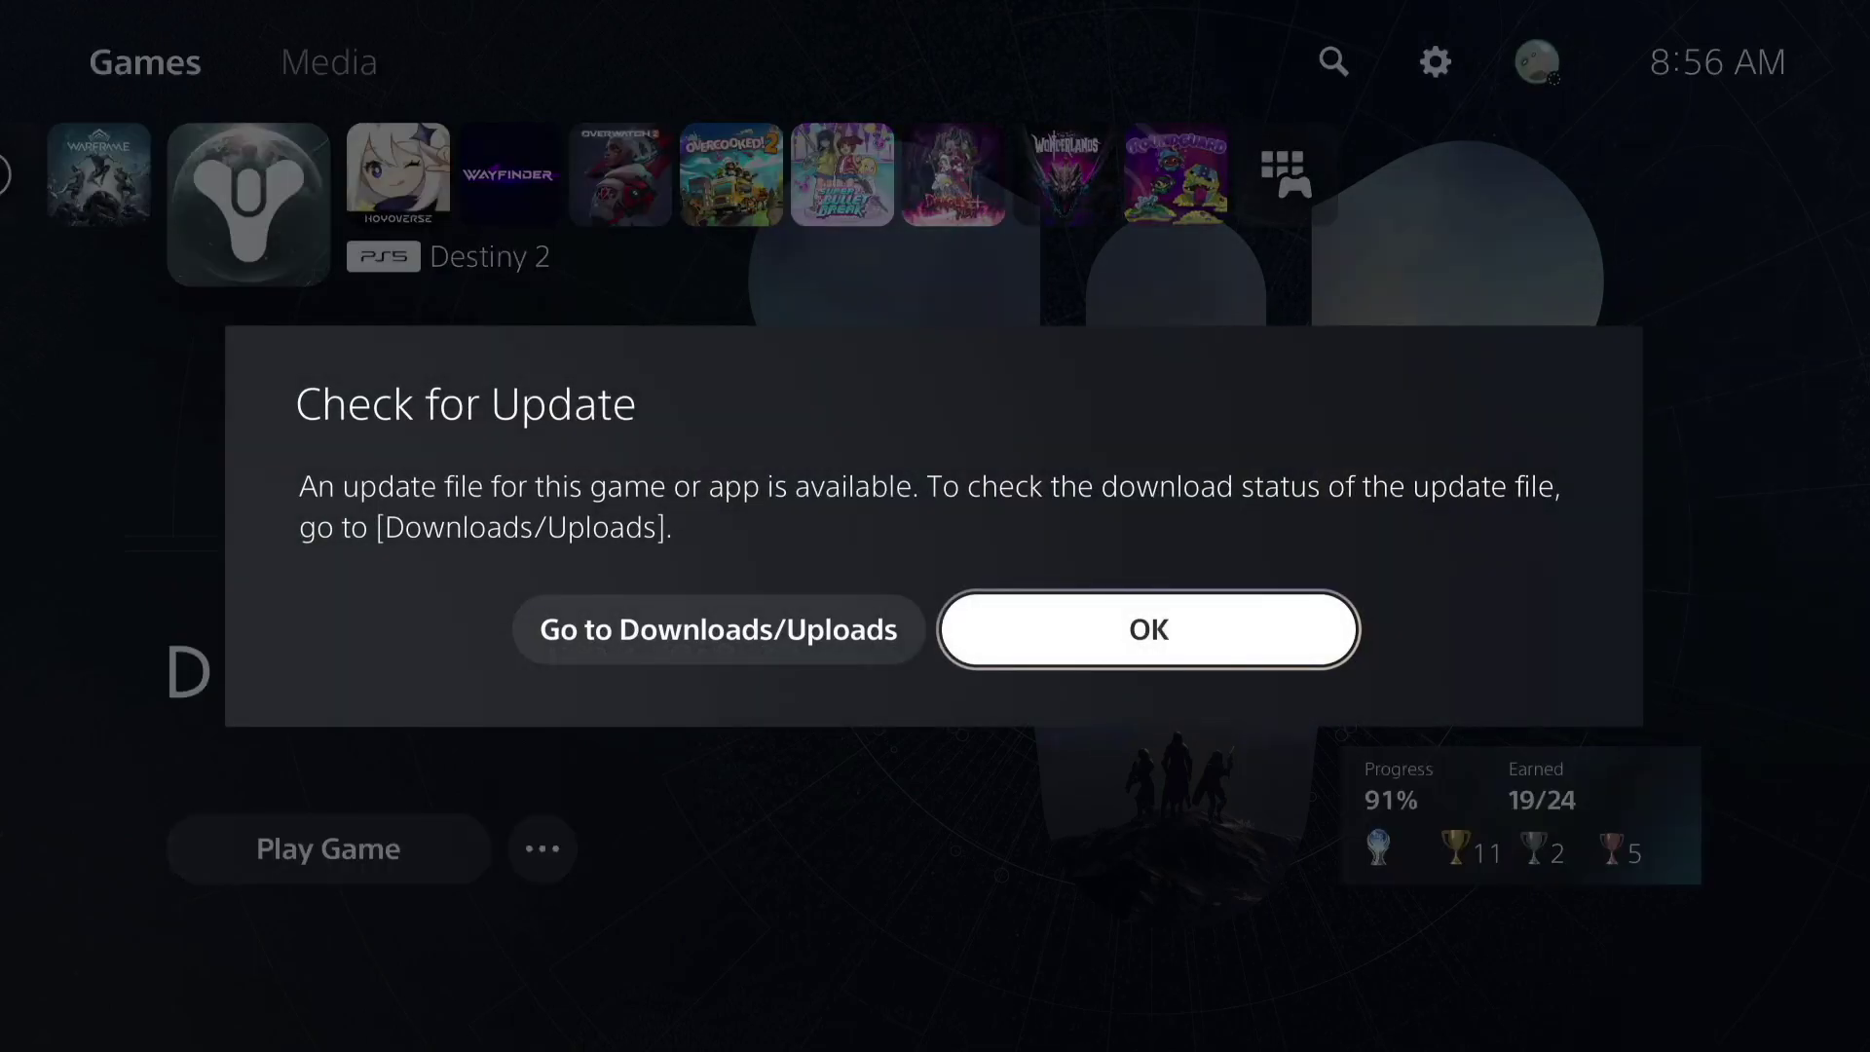
key("Left")
key("Return")
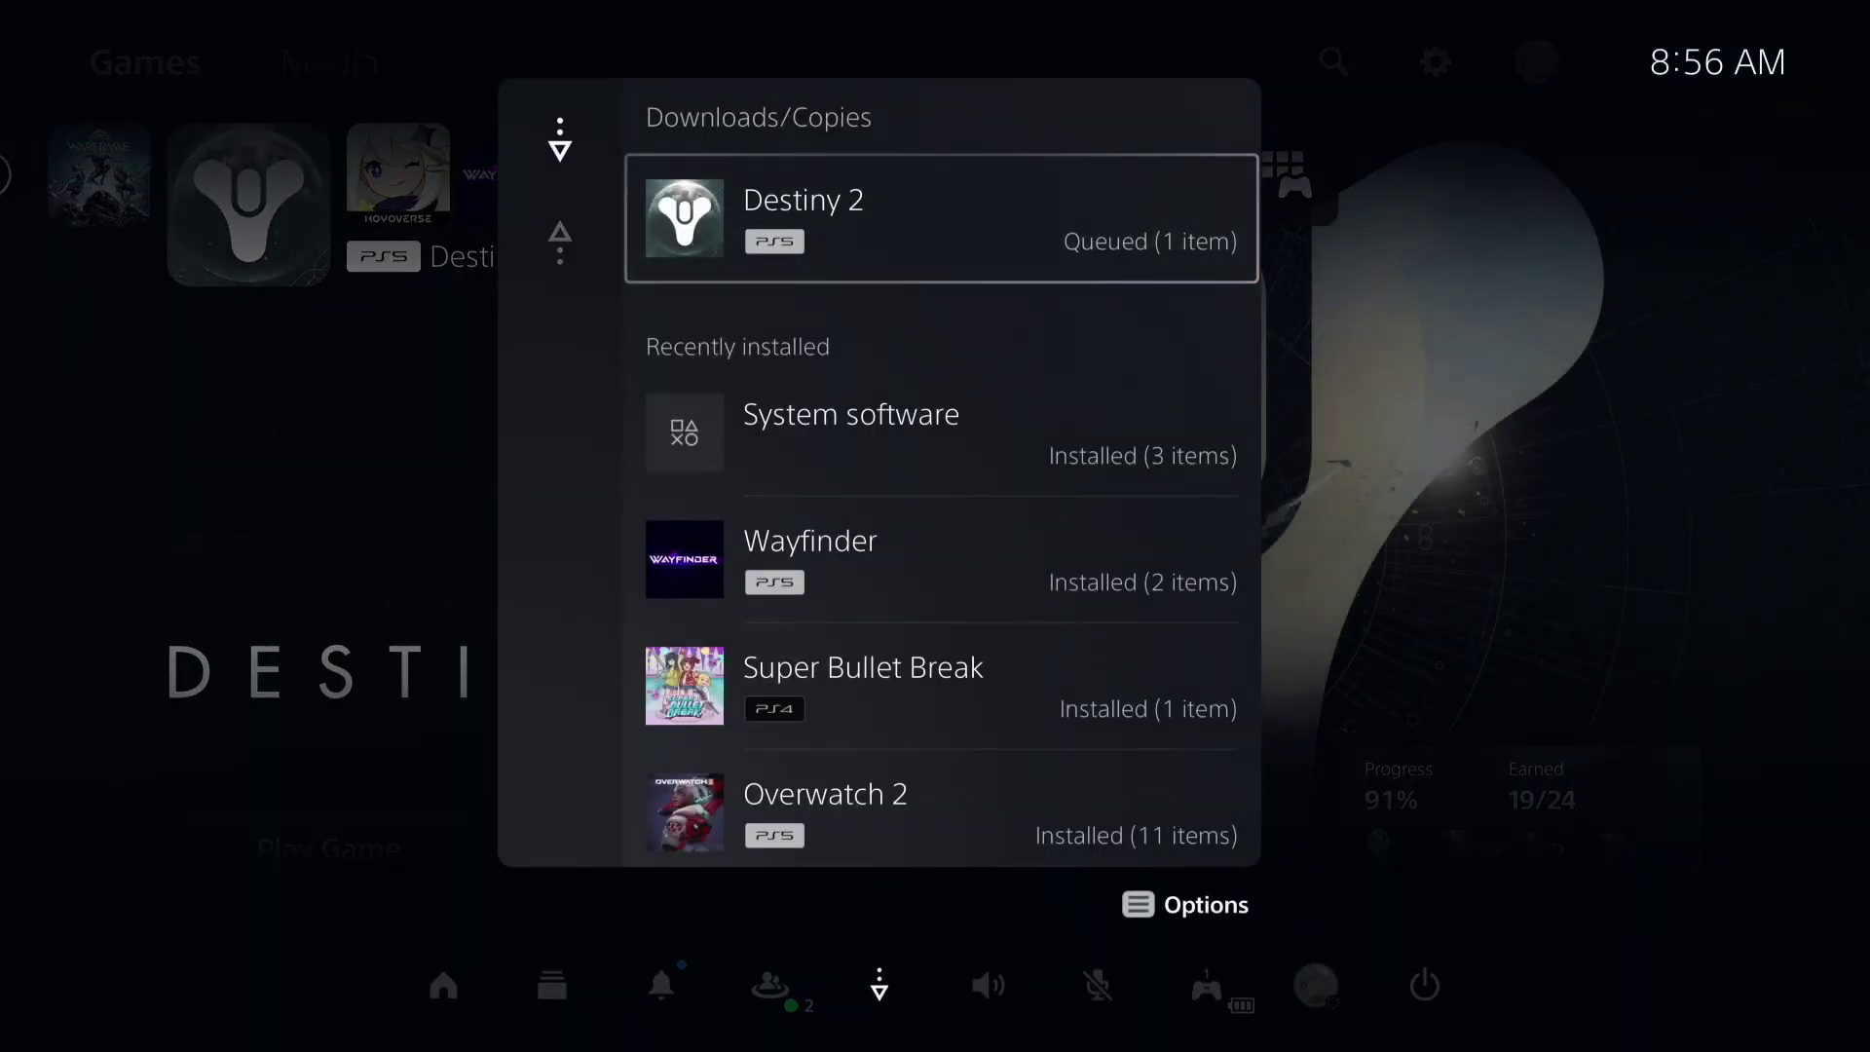